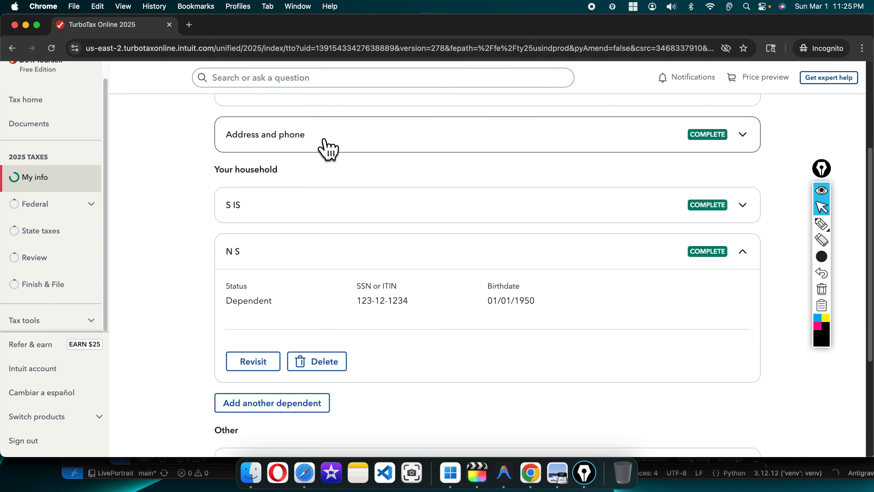
# Step: Open the federal Wages & Income section, continue past its introduction, and choose to skip the W-2 for now
pyautogui.scroll(7, 172, 172)
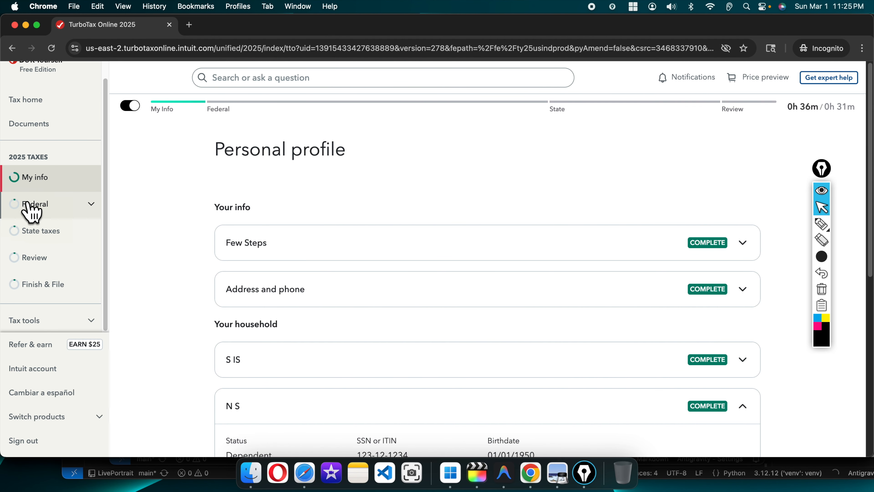
pyautogui.click(88, 205)
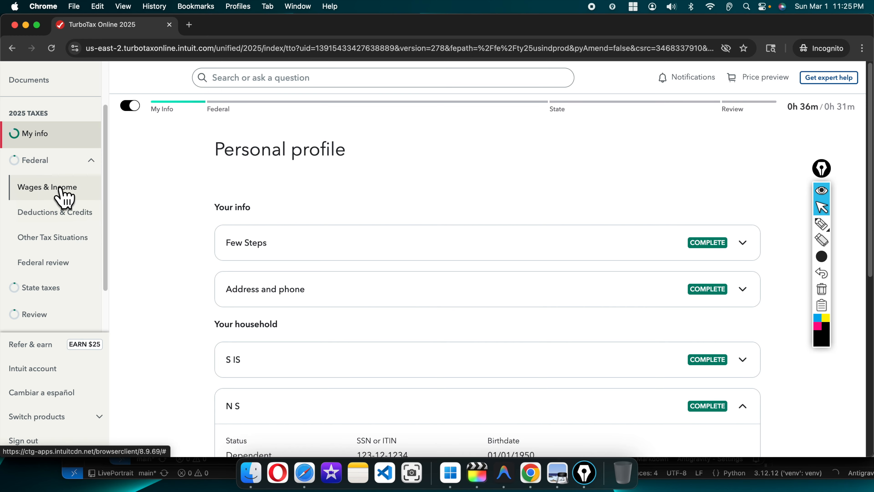
pyautogui.click(48, 190)
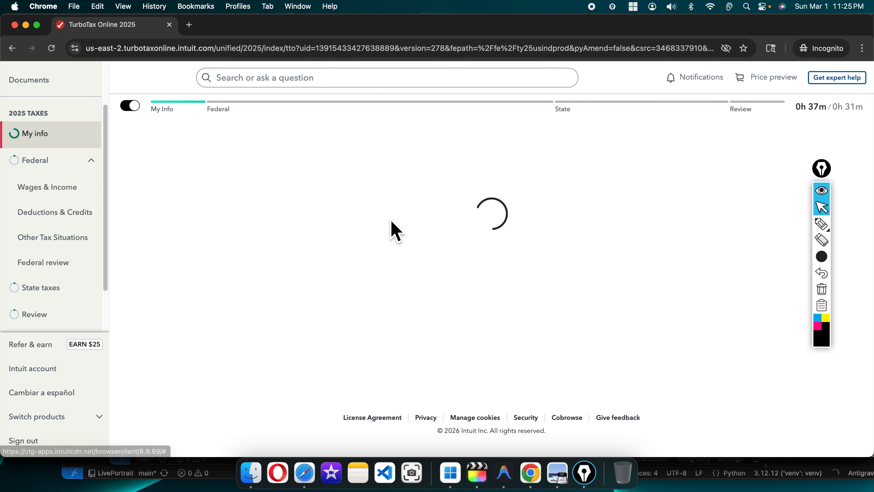
pyautogui.scroll(-3, 713, 396)
pyautogui.click(718, 399)
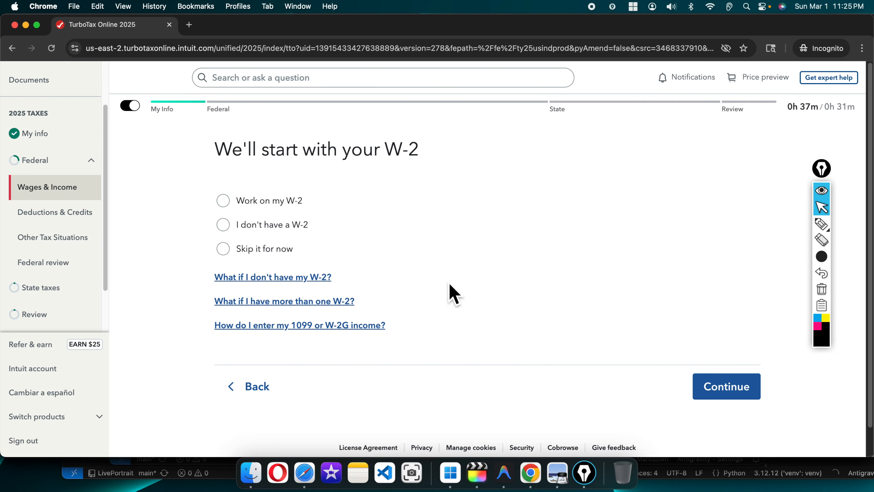
pyautogui.click(273, 249)
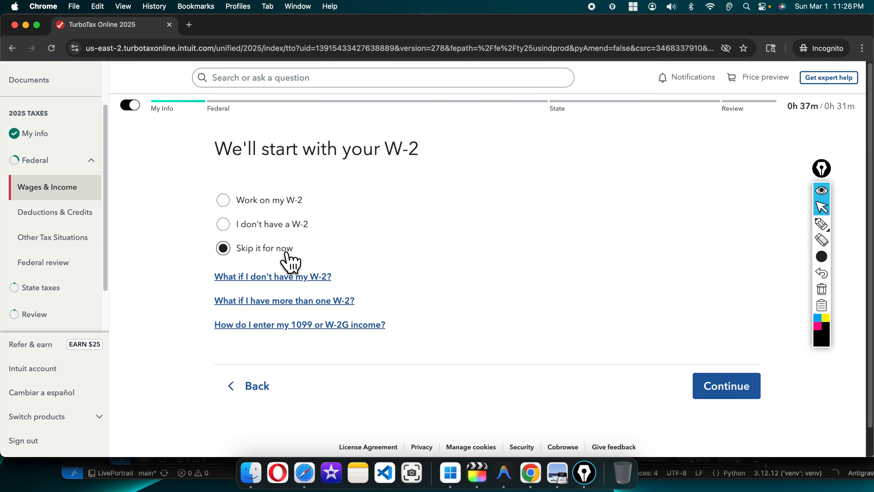
pyautogui.click(726, 389)
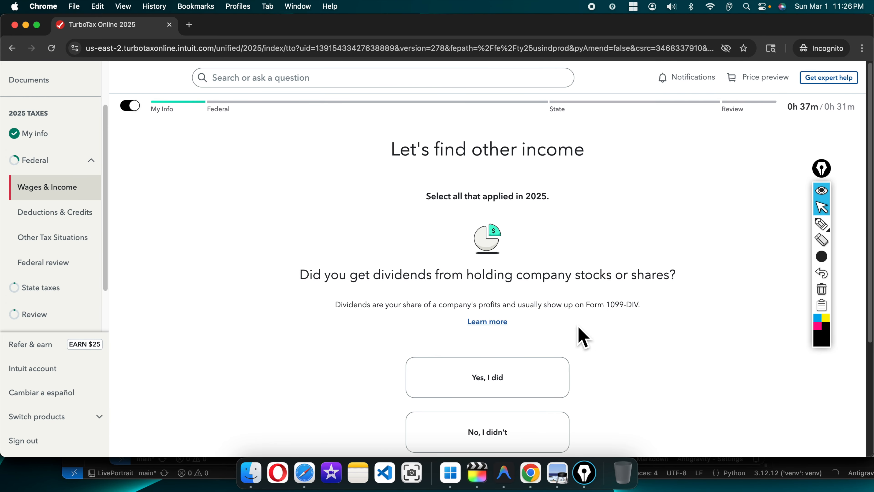
# Step: Answer the other-income questions, declining dividends, interest, Social Security benefits and foreign accounts or assets
pyautogui.scroll(-3, 581, 337)
pyautogui.scroll(-2, 582, 337)
pyautogui.scroll(5, 582, 338)
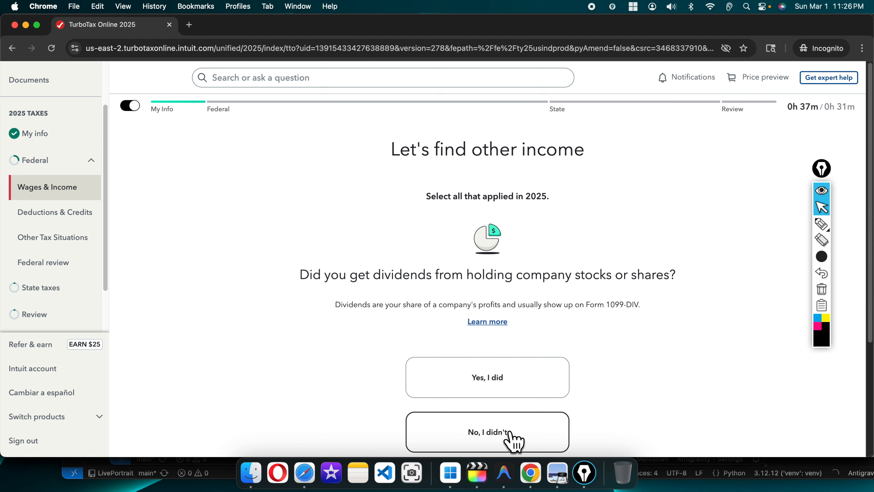
pyautogui.scroll(-2, 509, 436)
pyautogui.click(490, 406)
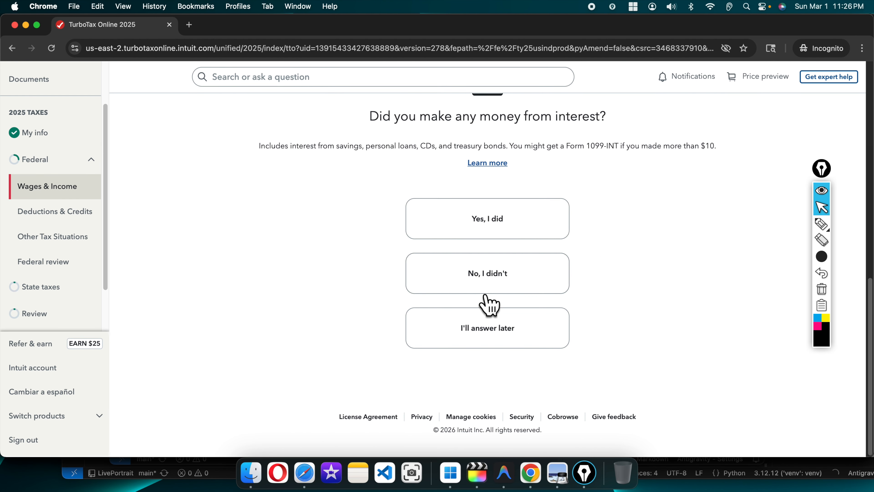
pyautogui.click(502, 289)
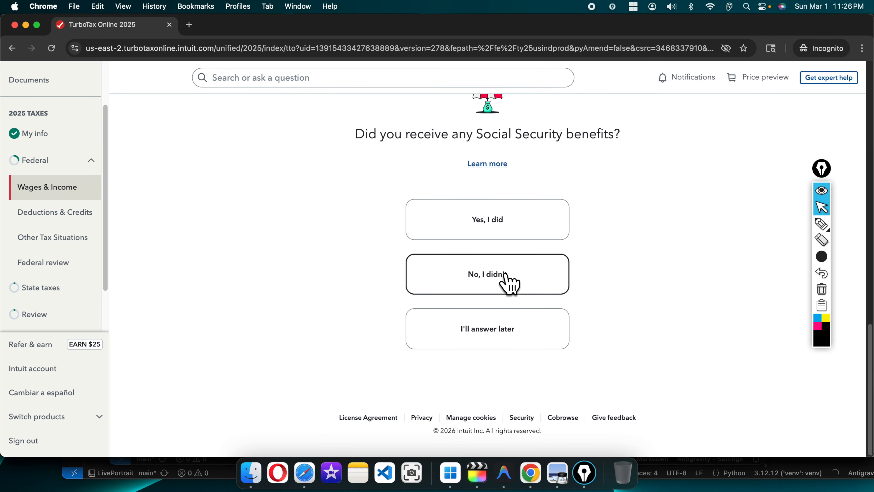
pyautogui.click(505, 274)
pyautogui.click(508, 313)
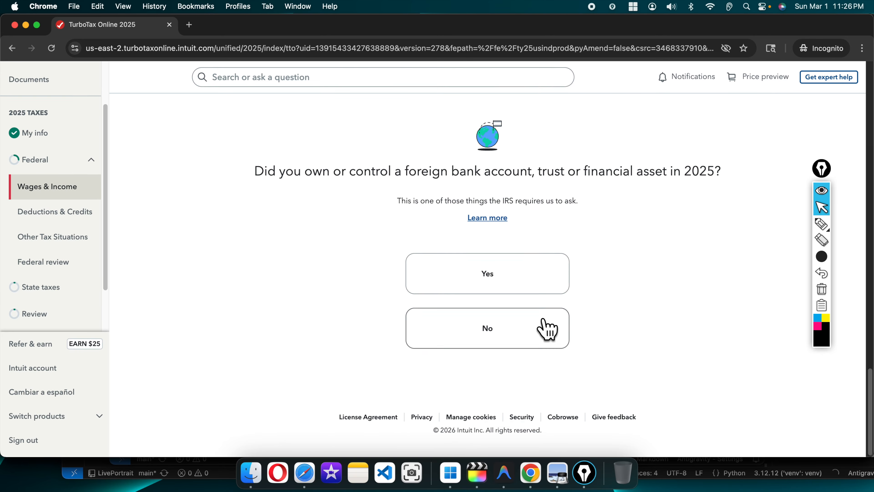
pyautogui.click(516, 327)
# Step: Expand Investments and Savings in the income list and start the Stocks, Cryptocurrency, Mutual Funds, Bonds, Other (1099-B, 1099-DA) entry
pyautogui.scroll(-10, 536, 299)
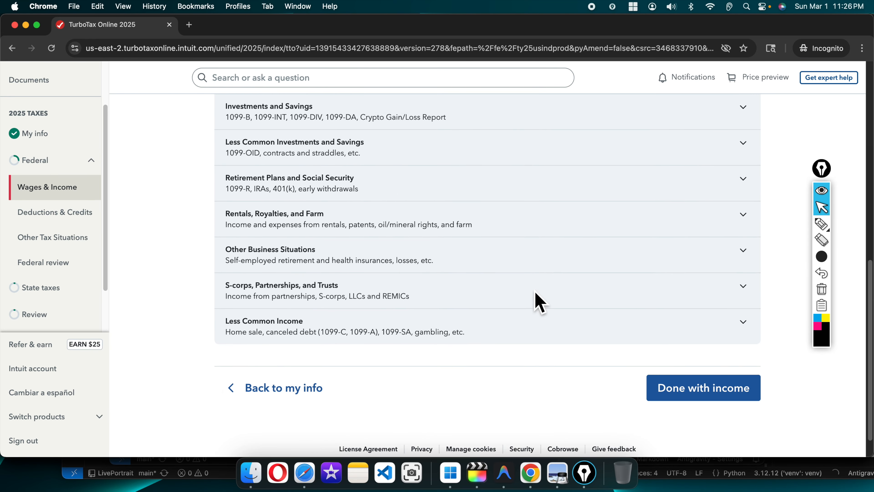
pyautogui.scroll(10, 539, 301)
pyautogui.scroll(-2, 530, 297)
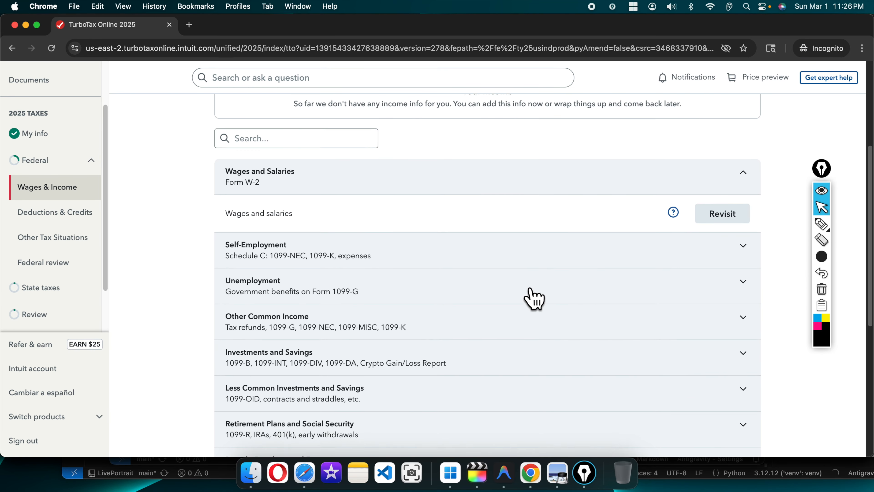
pyautogui.scroll(-4, 530, 296)
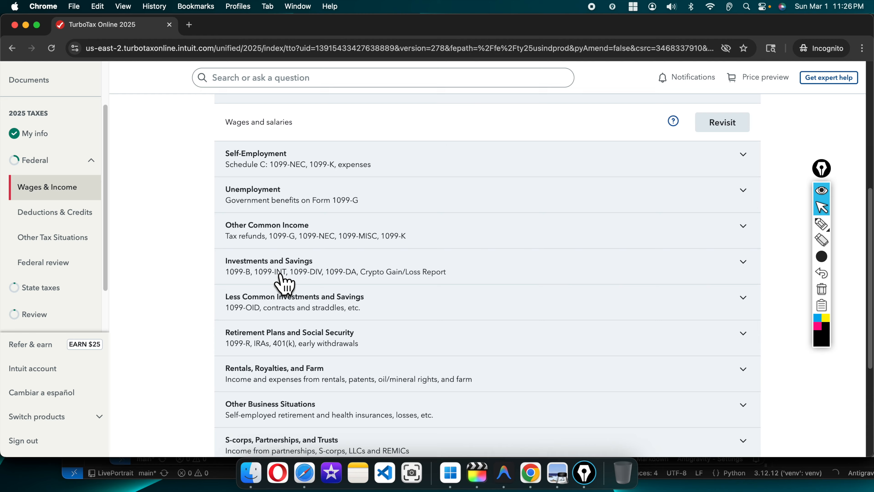
pyautogui.scroll(-1, 280, 282)
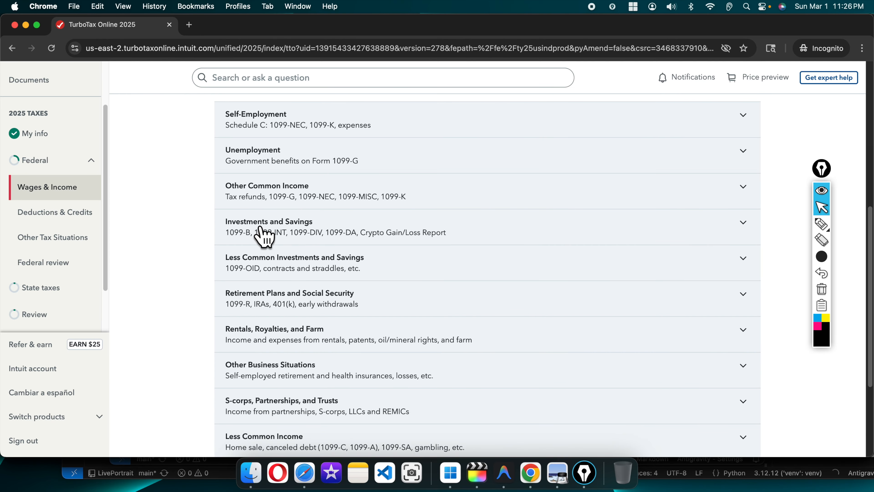
pyautogui.click(736, 224)
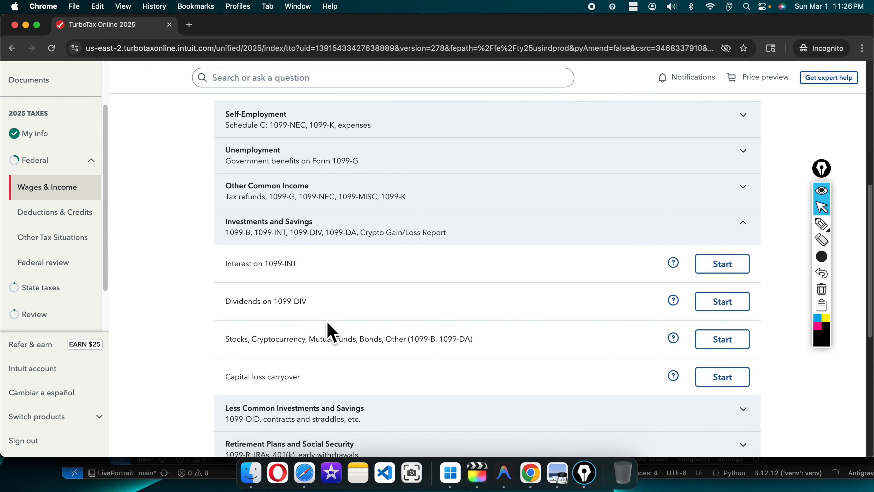
pyautogui.moveTo(223, 345); pyautogui.dragTo(454, 360)
pyautogui.click(512, 349)
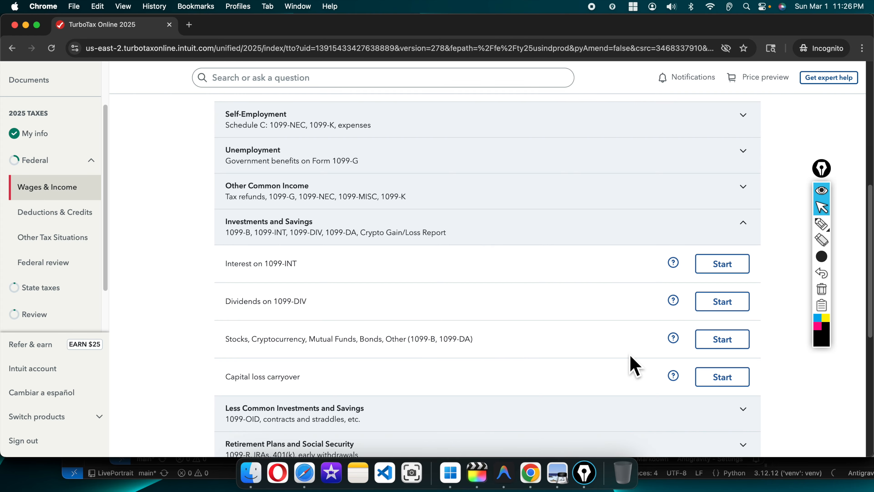
pyautogui.click(736, 344)
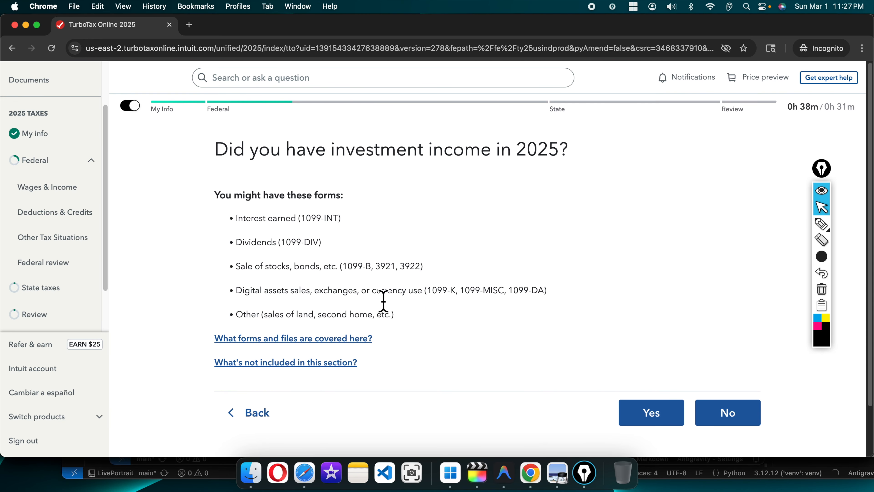
# Step: Answer Yes to 2025 investment income and No to crypto income or losses, and continue to connecting financial accounts
pyautogui.click(651, 412)
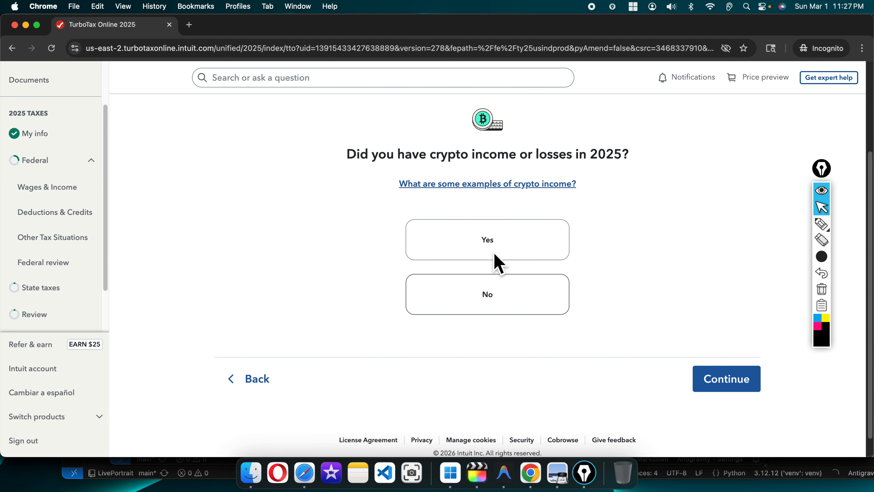
pyautogui.click(493, 296)
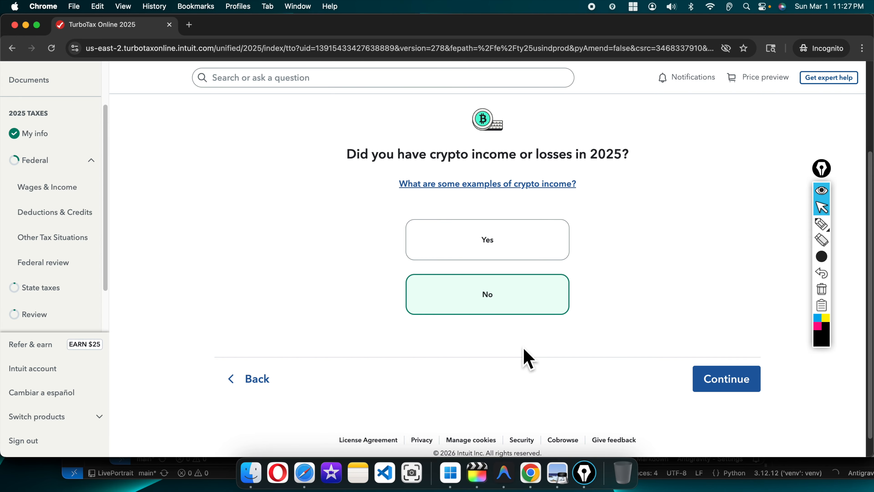
pyautogui.click(726, 378)
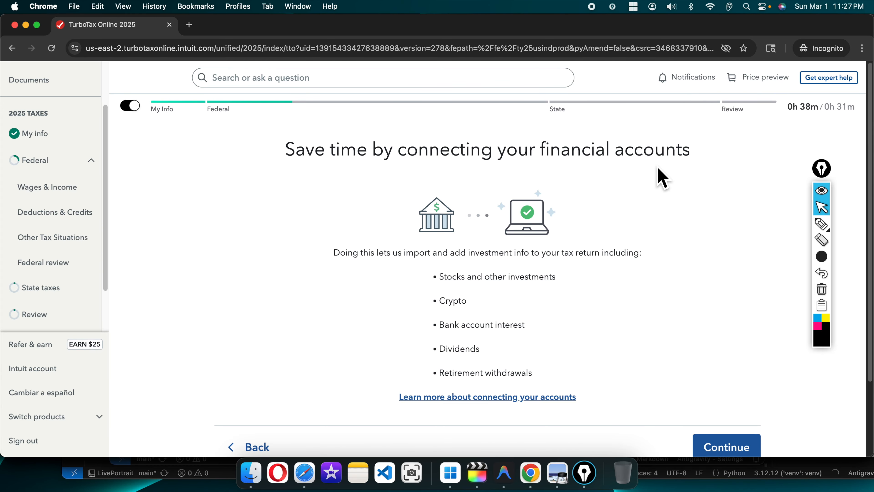
pyautogui.scroll(-3, 587, 354)
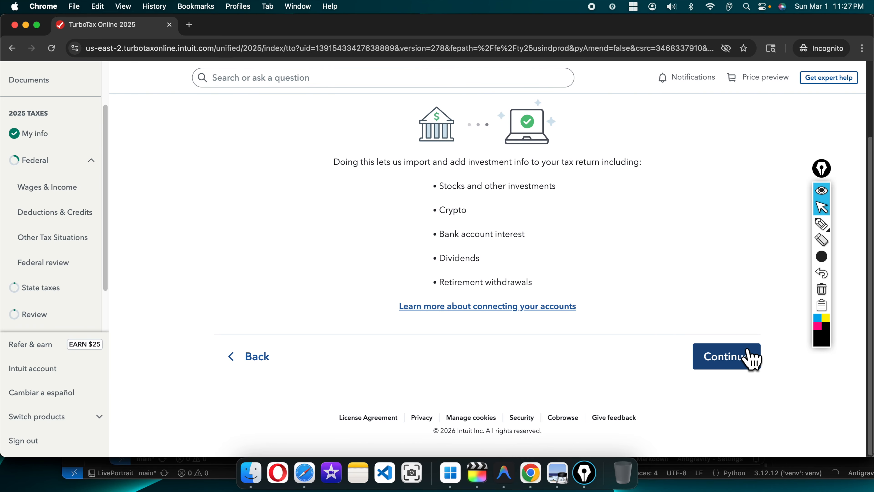
pyautogui.click(730, 367)
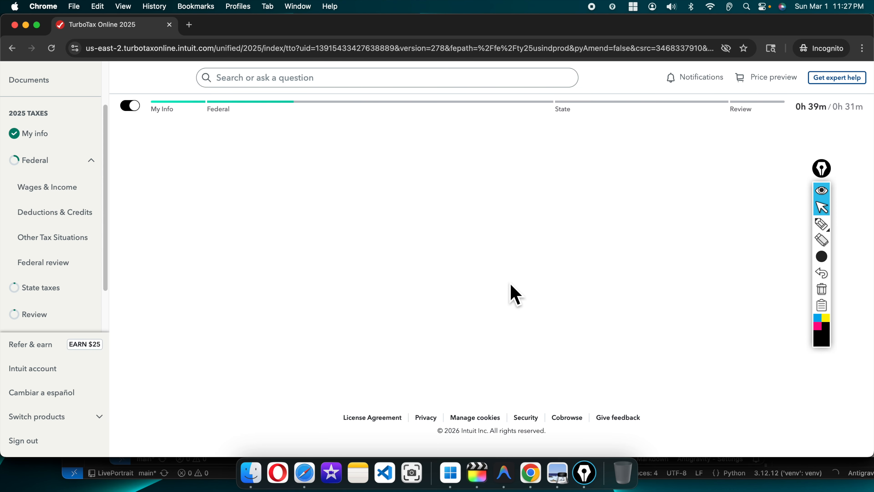
# Step: Search the financial institutions for "robin" and choose Robinhood (Markets and Digital Assets) as the import source
pyautogui.scroll(-1, 473, 279)
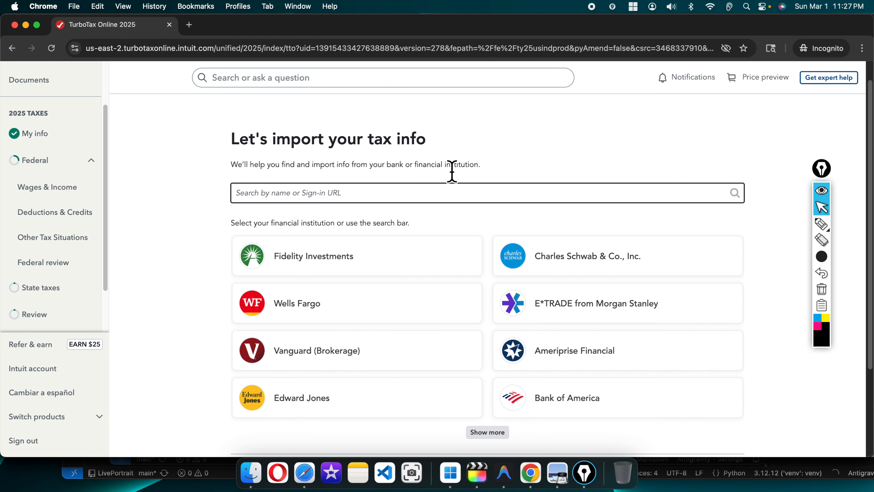
pyautogui.scroll(-5, 400, 318)
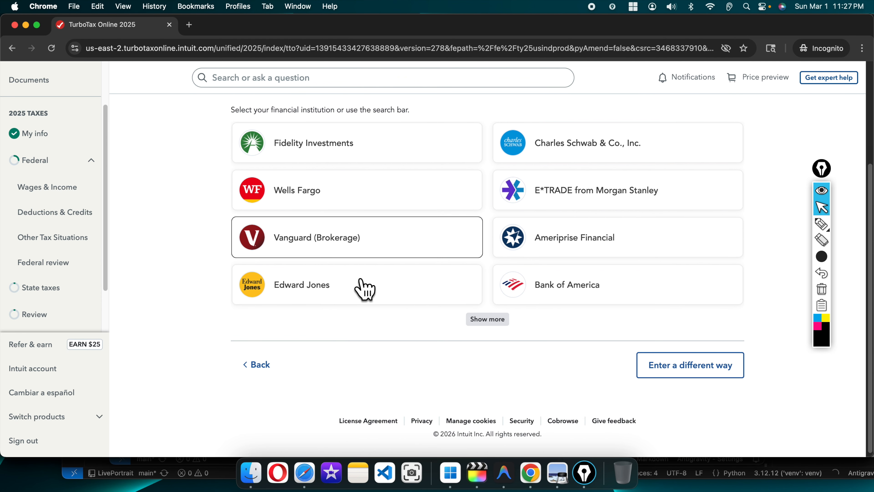
pyautogui.scroll(5, 365, 288)
pyautogui.scroll(-2, 360, 289)
pyautogui.scroll(2, 364, 289)
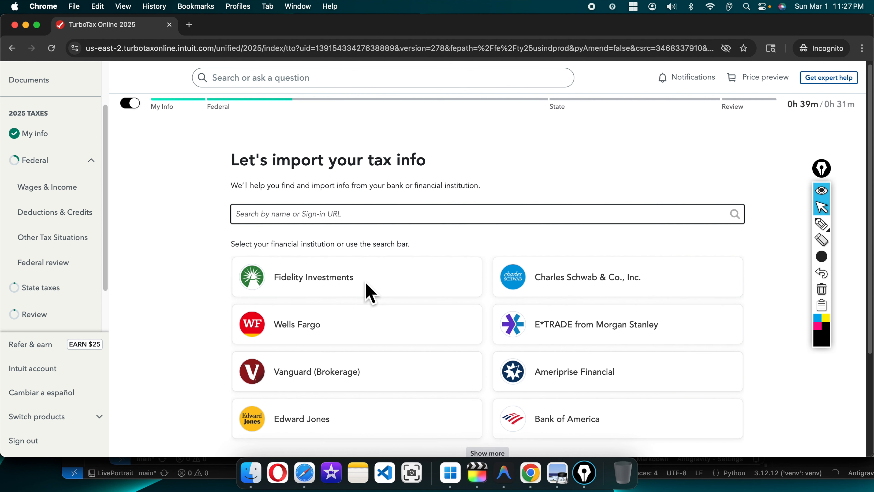
pyautogui.click(319, 222)
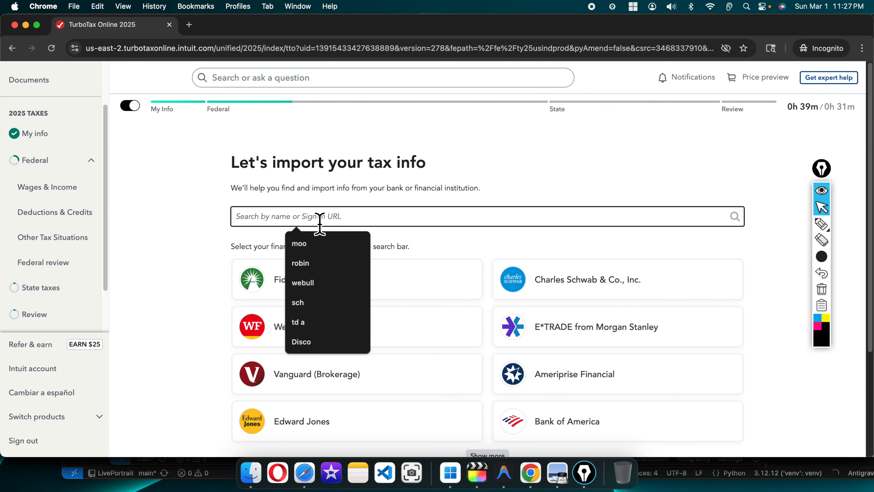
pyautogui.write('ro')
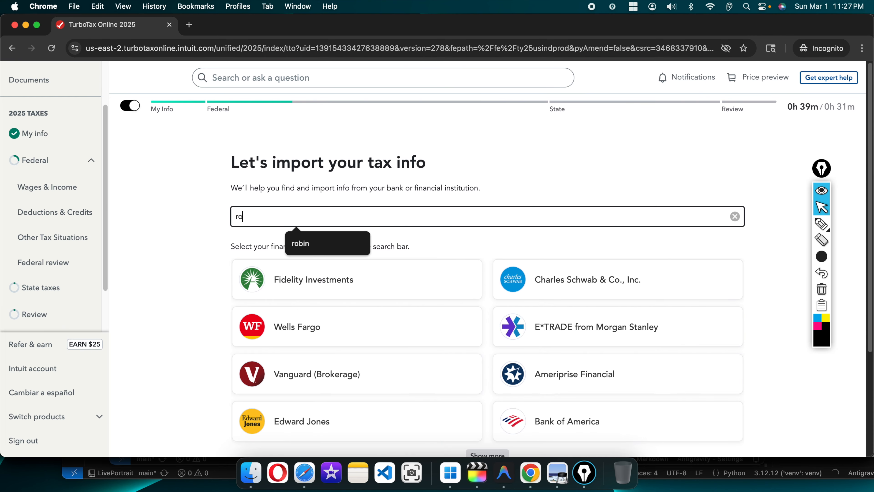
pyautogui.write('bin')
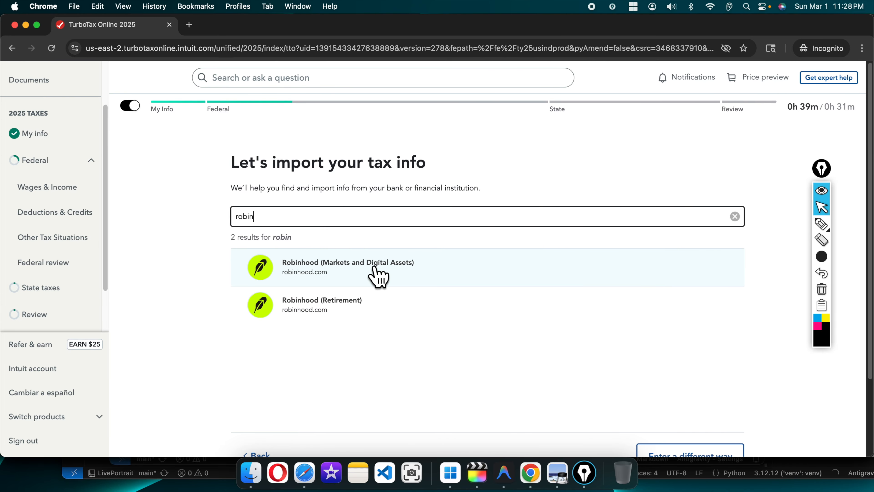
pyautogui.click(344, 267)
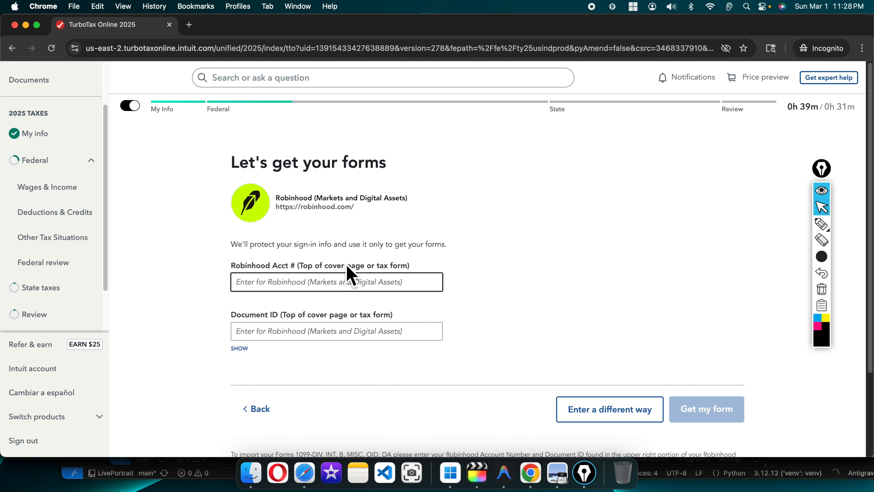
# Step: Return from robinhood.pdf to the browser and paste the master account number into the Robinhood account number field
pyautogui.scroll(-3, 342, 308)
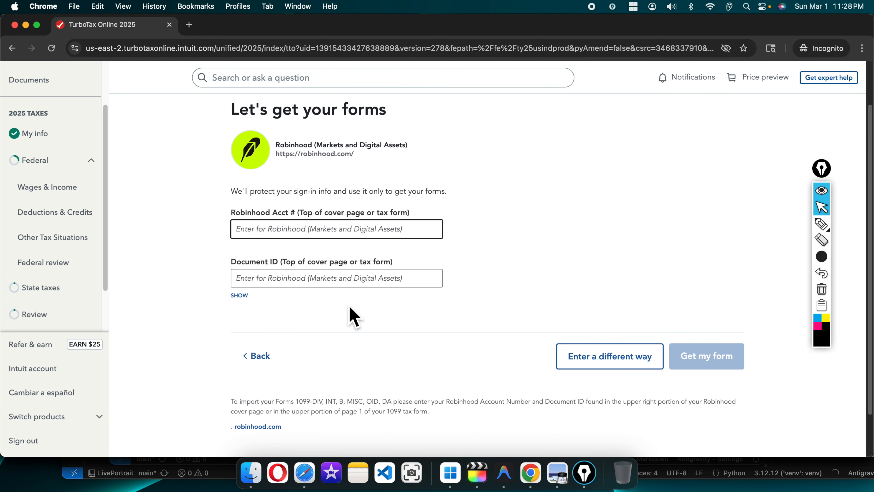
pyautogui.moveTo(289, 213); pyautogui.dragTo(260, 213)
pyautogui.moveTo(280, 265); pyautogui.dragTo(234, 274)
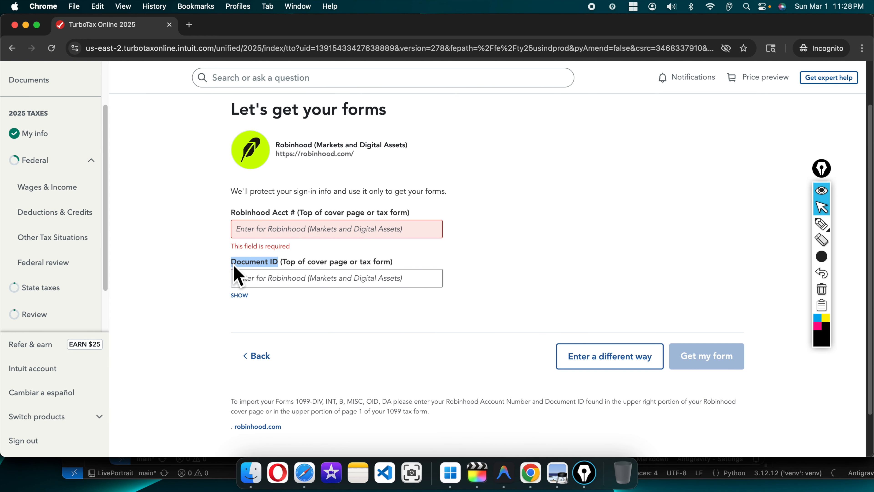
pyautogui.click(358, 260)
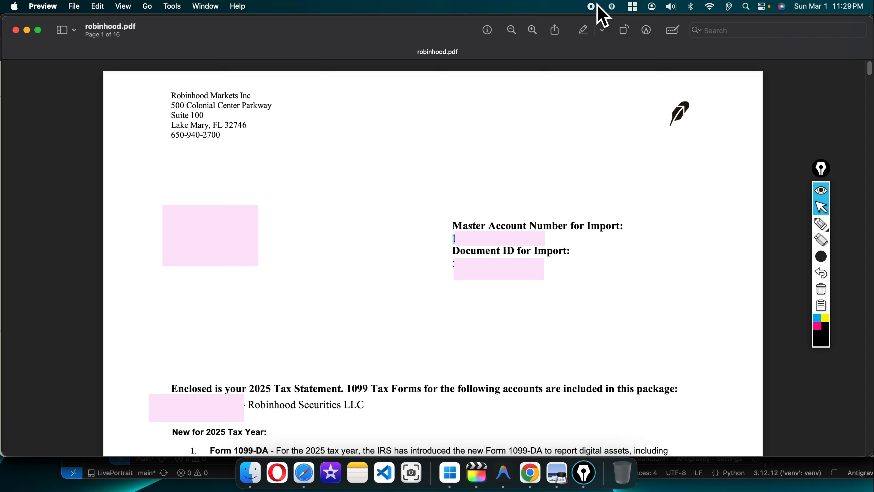
pyautogui.click(539, 482)
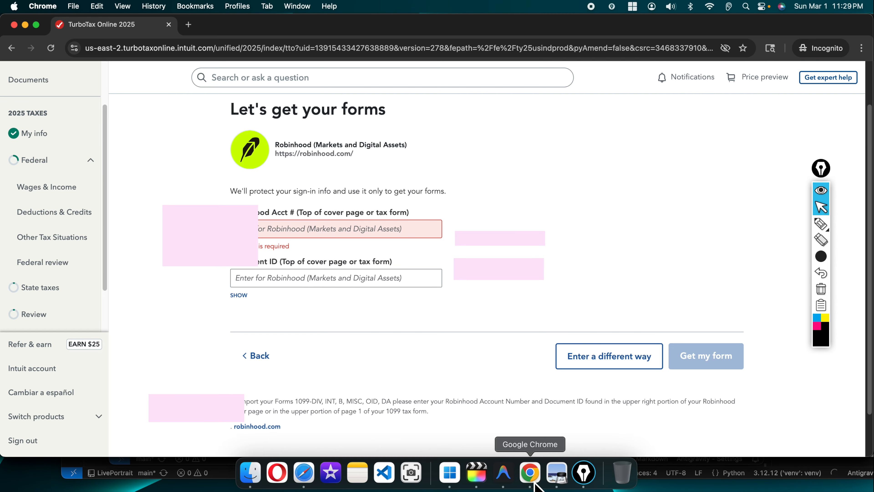
pyautogui.click(285, 236)
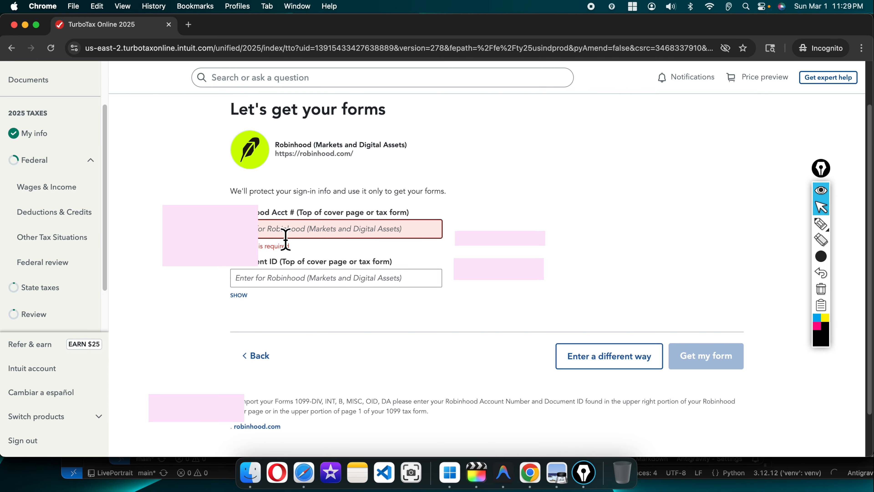
pyautogui.press('super+v')
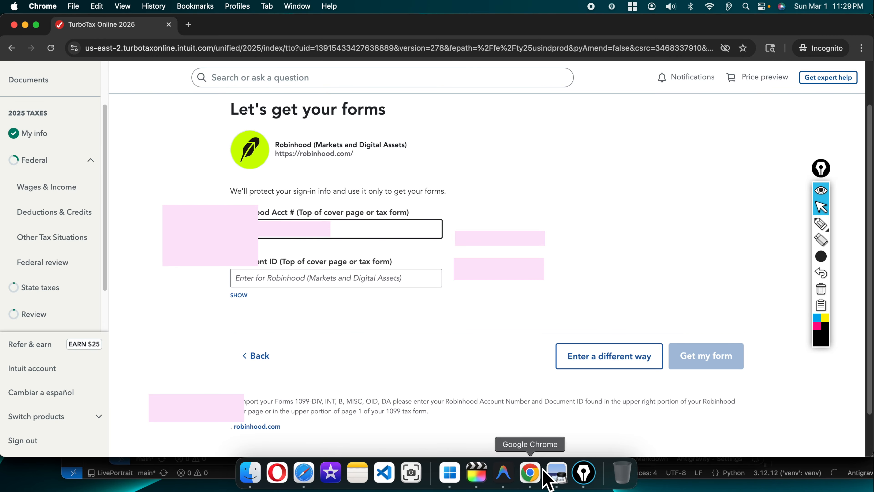
# Step: Copy the document ID for import from robinhood.pdf and paste it into the Document ID field of the Robinhood import form in the browser
pyautogui.click(557, 472)
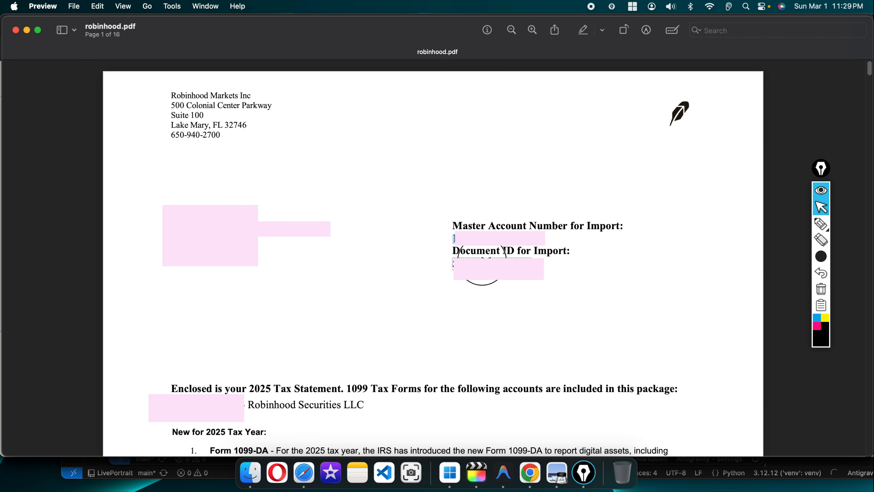
pyautogui.click(483, 264)
pyautogui.click(453, 263)
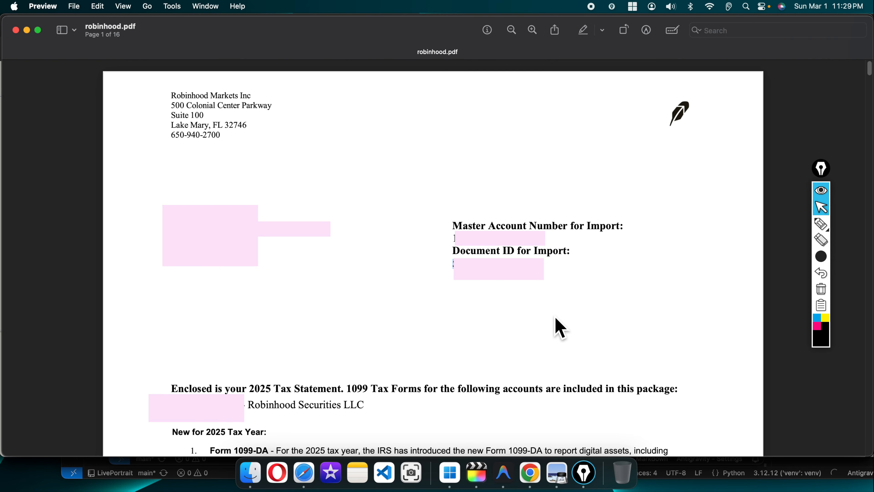
pyautogui.click(533, 482)
pyautogui.click(289, 278)
pyautogui.press('super+v')
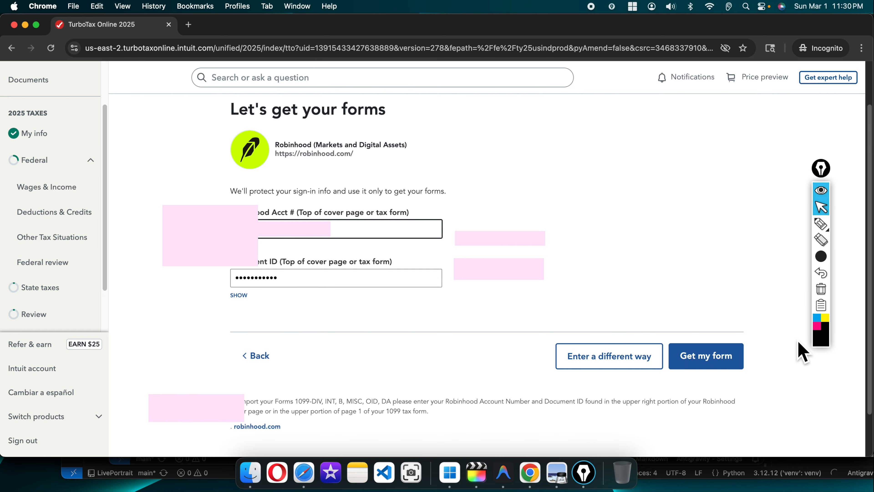
# Step: Request the Robinhood forms, complete the "I'm not a robot" check, and continue with the import
pyautogui.click(716, 344)
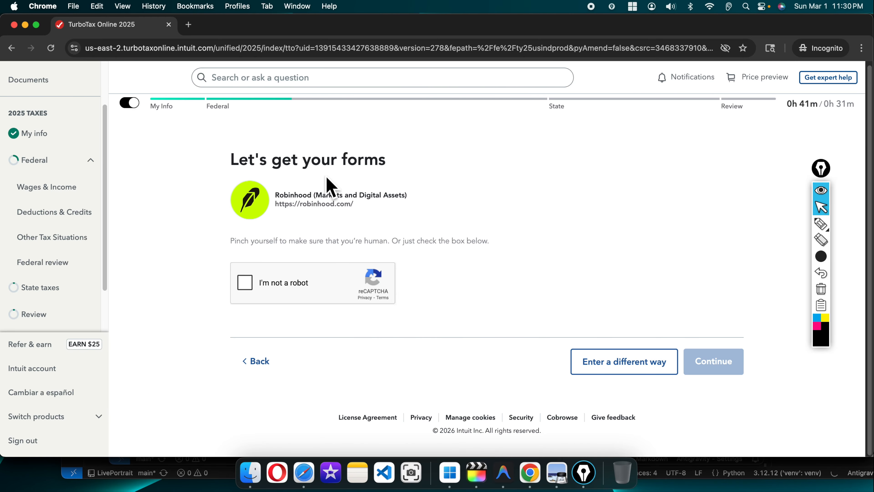
pyautogui.click(248, 286)
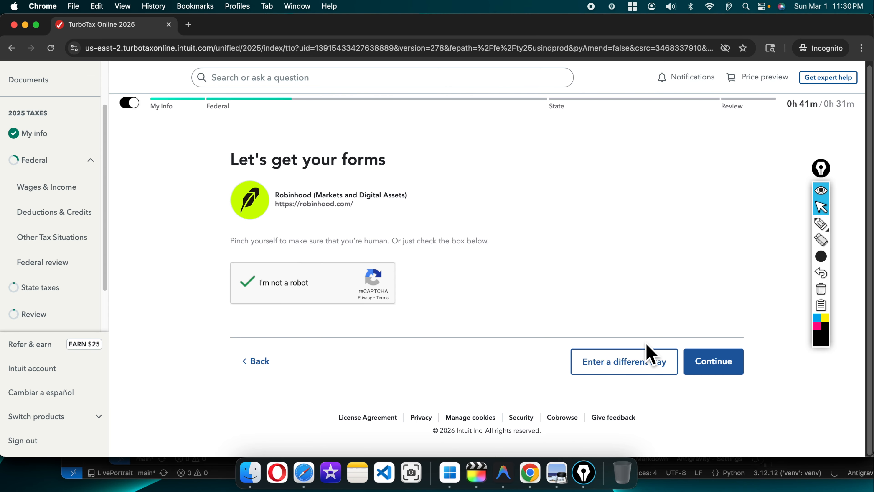
pyautogui.click(726, 365)
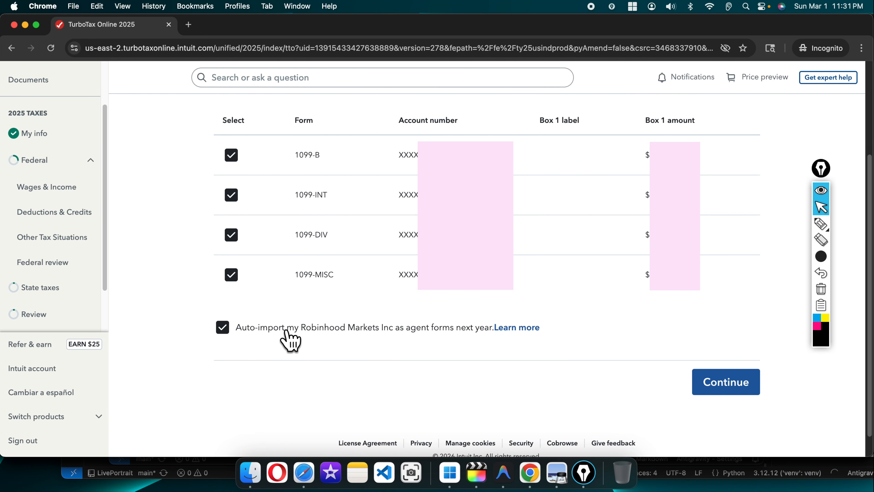
# Step: Import the selected 1099 forms with next year's auto-import turned off, and answer No to importing from more financial institutions
pyautogui.click(225, 328)
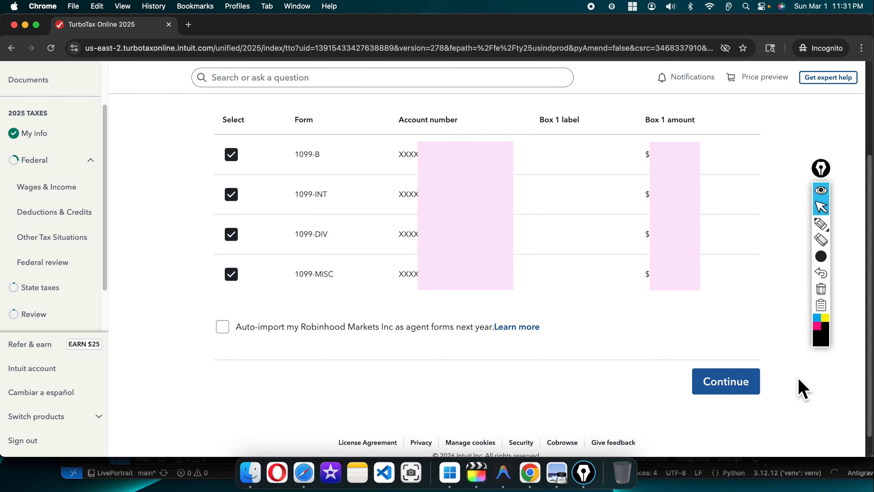
pyautogui.click(722, 386)
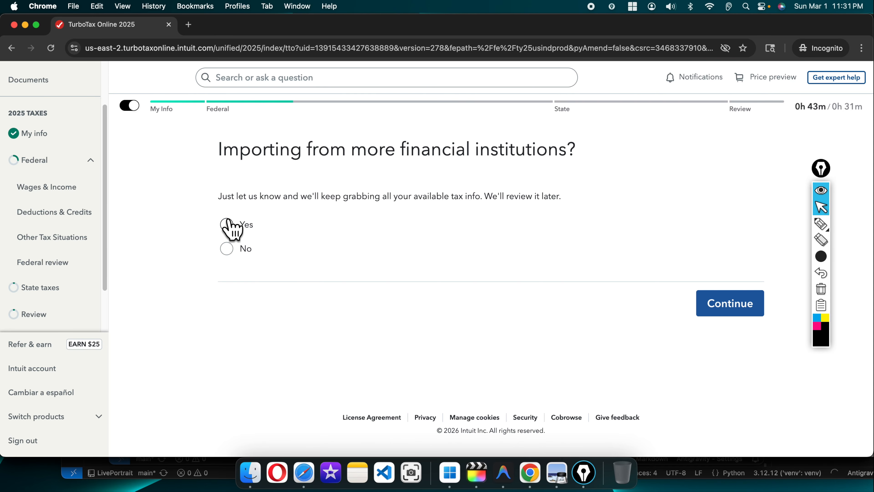
pyautogui.click(229, 225)
pyautogui.click(227, 249)
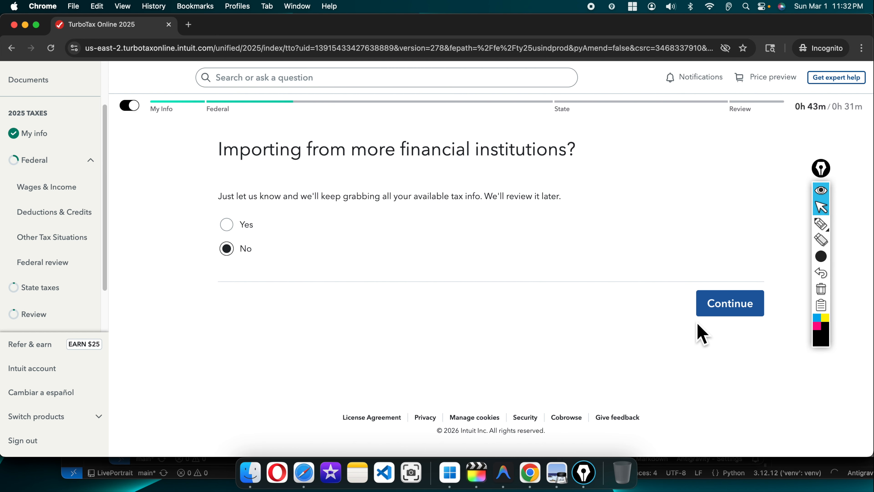
pyautogui.click(736, 311)
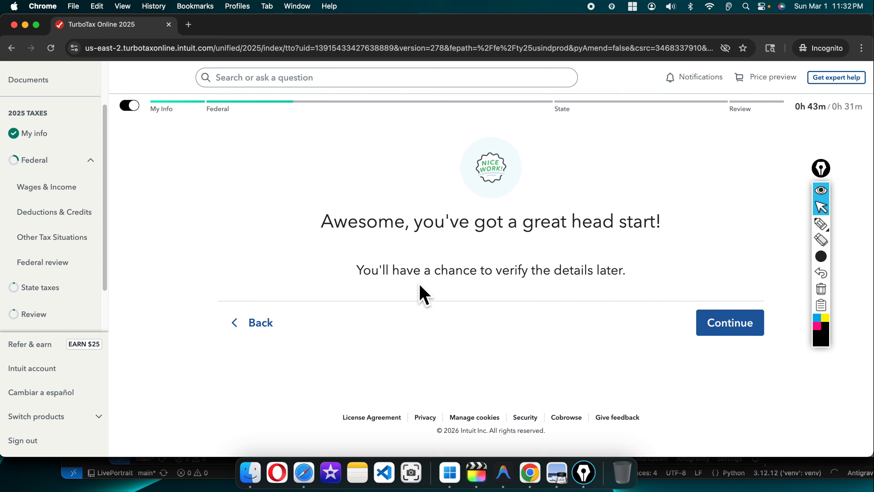
pyautogui.moveTo(639, 280); pyautogui.dragTo(279, 279)
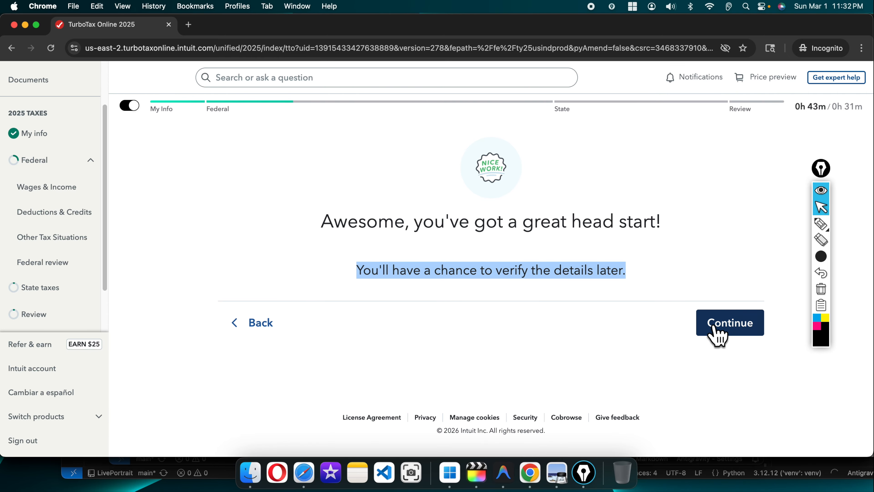
pyautogui.click(718, 330)
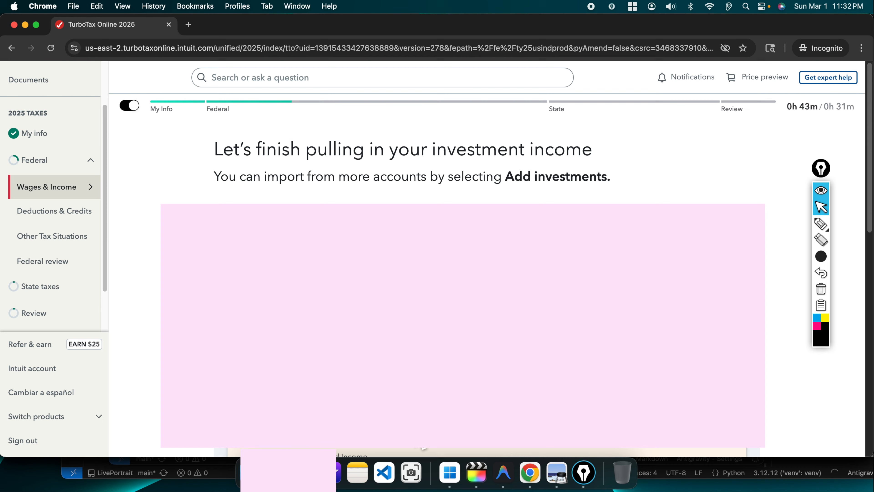
# Step: Review the imported Robinhood 1099-DIV and mark "None of these apply" for the uncommon situations
pyautogui.scroll(-5, 461, 158)
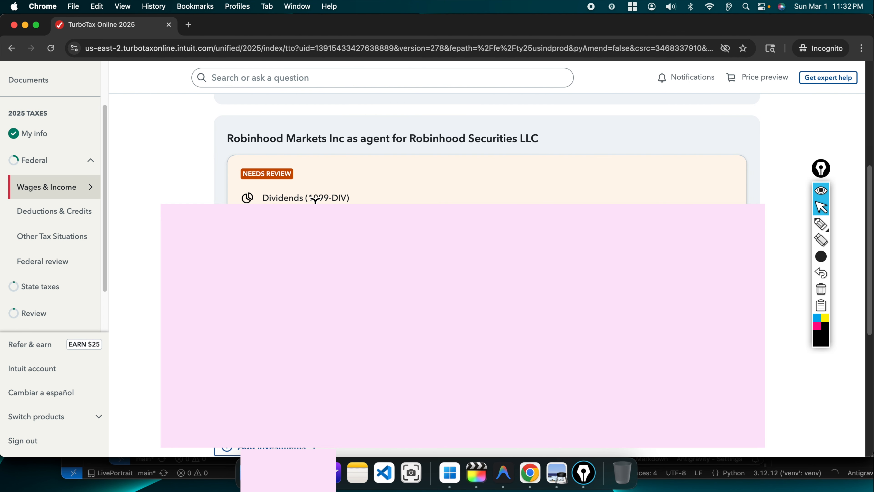
pyautogui.scroll(-1, 486, 152)
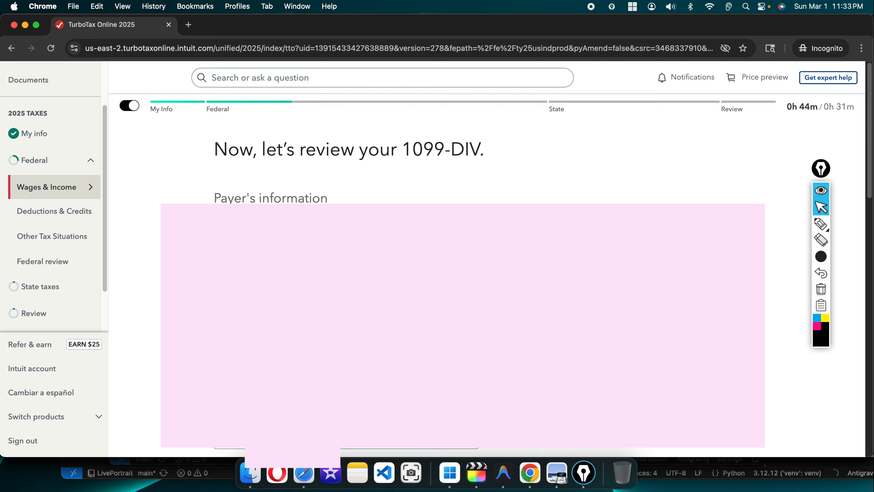
pyautogui.scroll(-15, 751, 336)
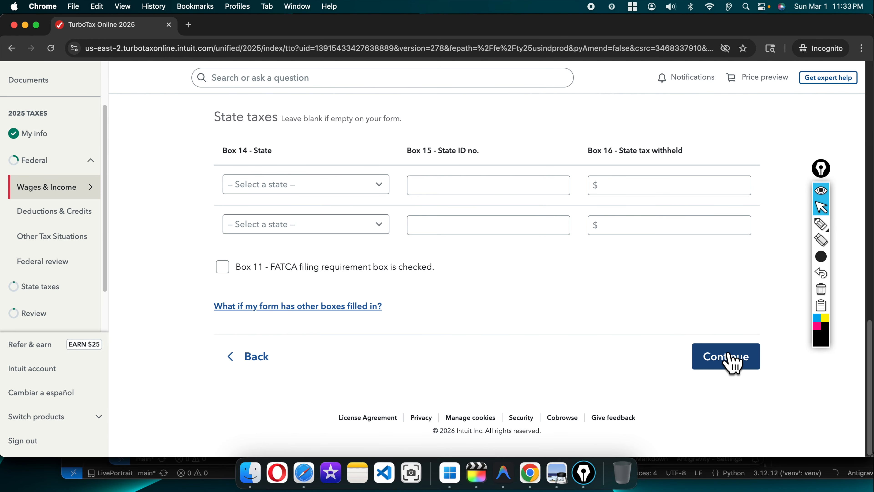
pyautogui.click(728, 366)
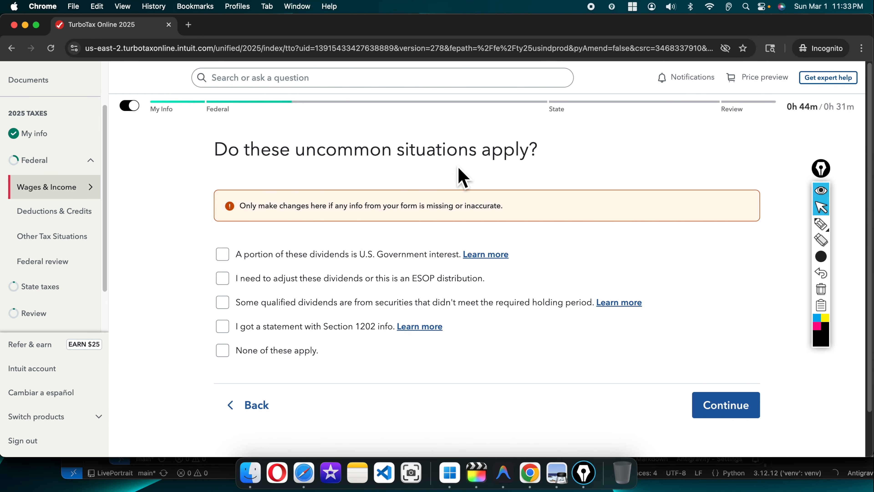
pyautogui.click(223, 355)
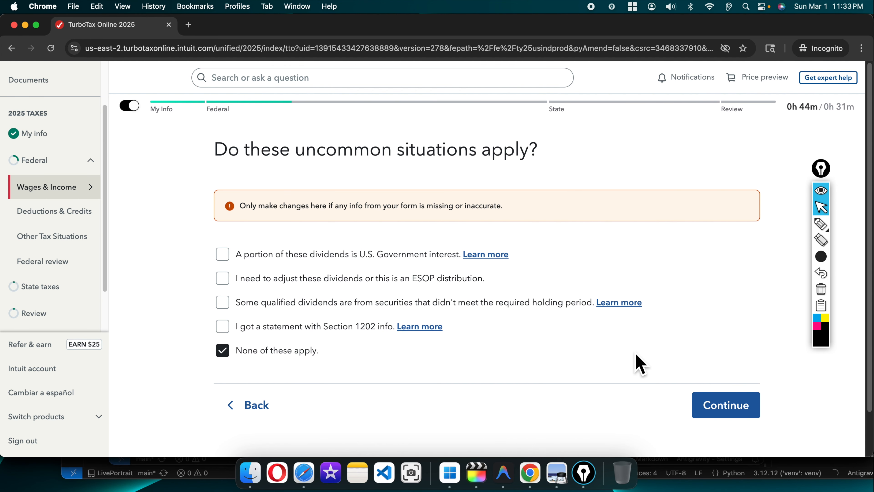
pyautogui.click(729, 411)
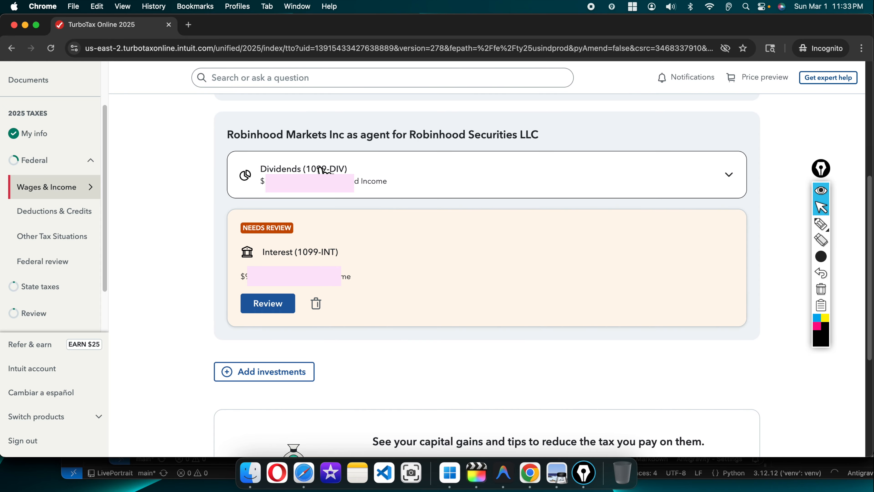
# Step: Expand the Stocks, bonds, etc. (1099-B) entry under Robinhood Markets Inc as agent to examine its details
pyautogui.scroll(4, 328, 171)
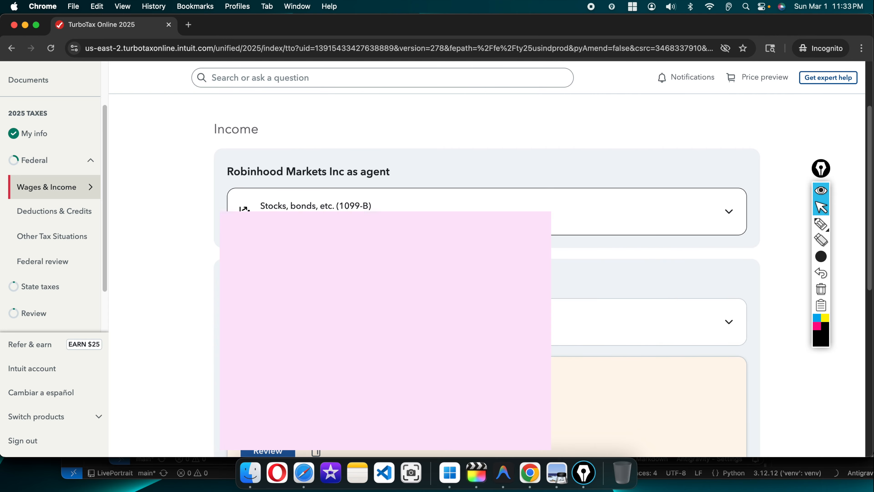
pyautogui.click(729, 213)
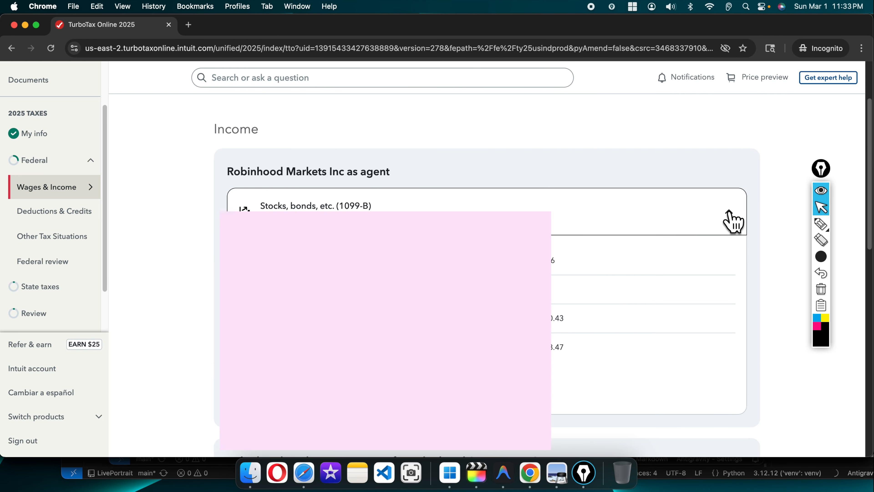